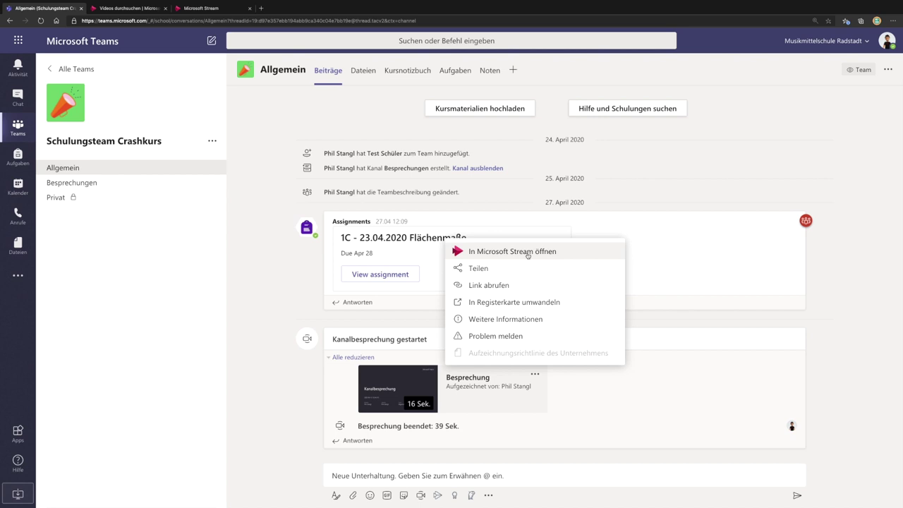
Open the Besprechung recording from the channel post in Microsoft Stream and view its linked groups and channels
left_click(527, 253)
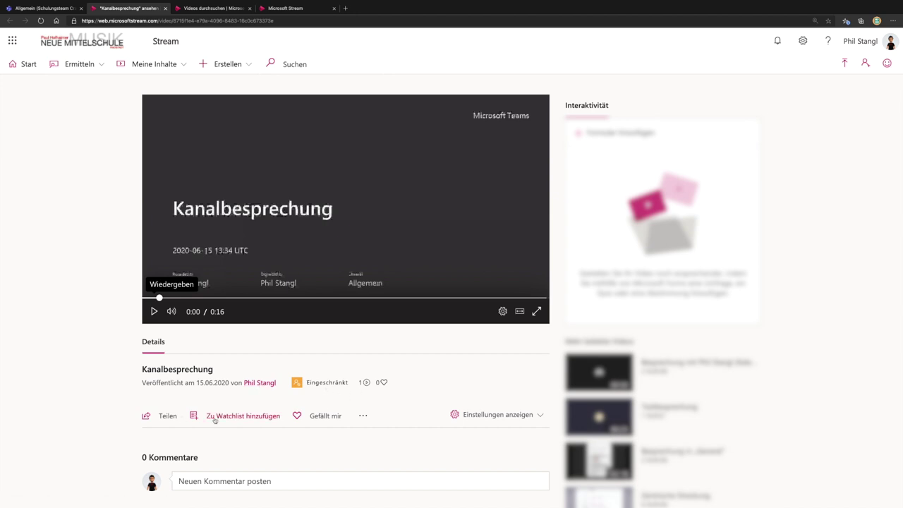
left_click(363, 417)
scroll(364, 416, "down", 3)
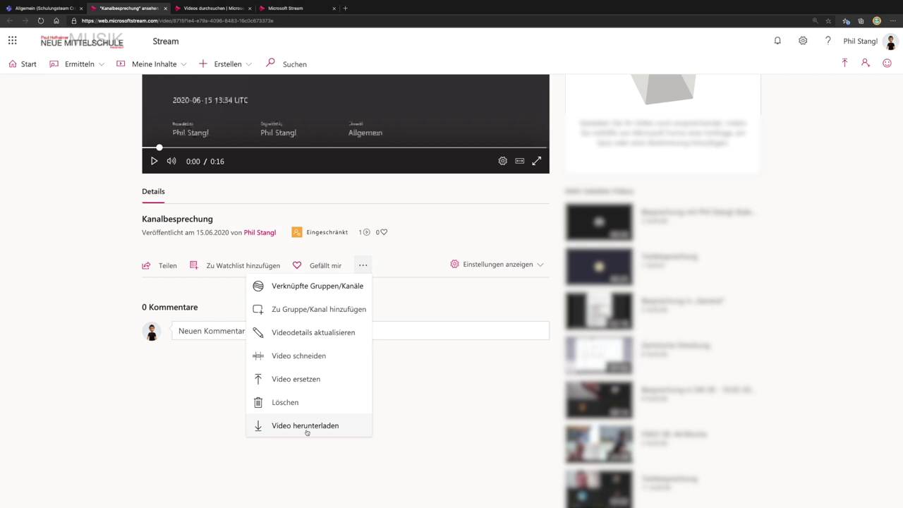
left_click(305, 286)
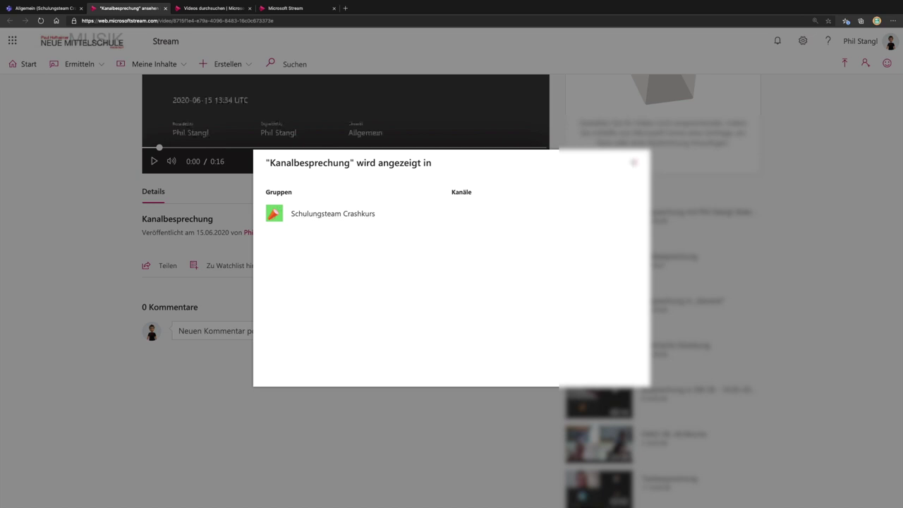
left_click(634, 161)
Search own groups for "uü" to add the video to a group or channel, and cancel without saving
left_click(362, 265)
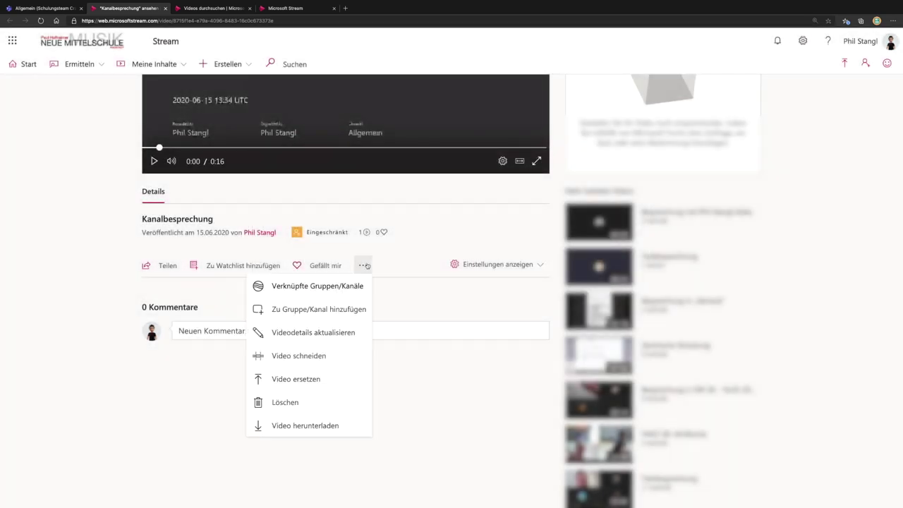
left_click(297, 314)
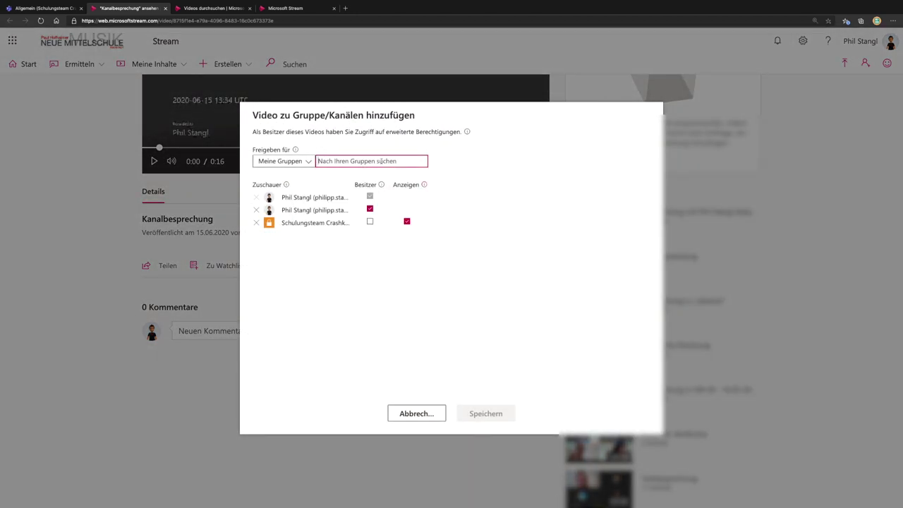
type("sc")
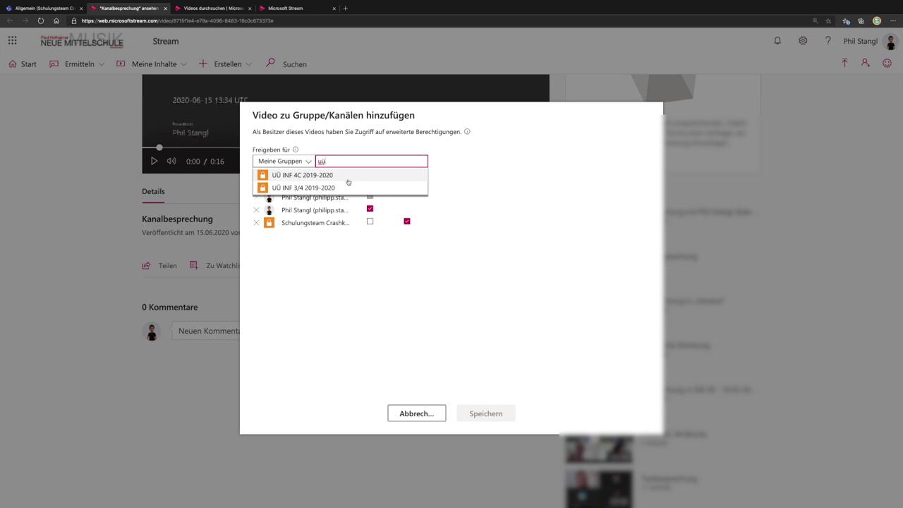
left_click(417, 413)
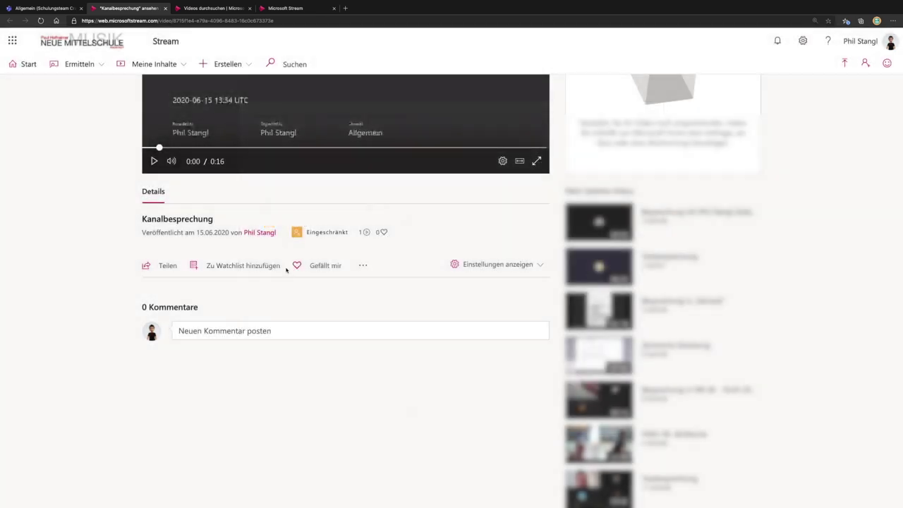
Set the video language to Deutsch in the details of the Kanalbesprechung video and apply the change
left_click(362, 266)
left_click(289, 337)
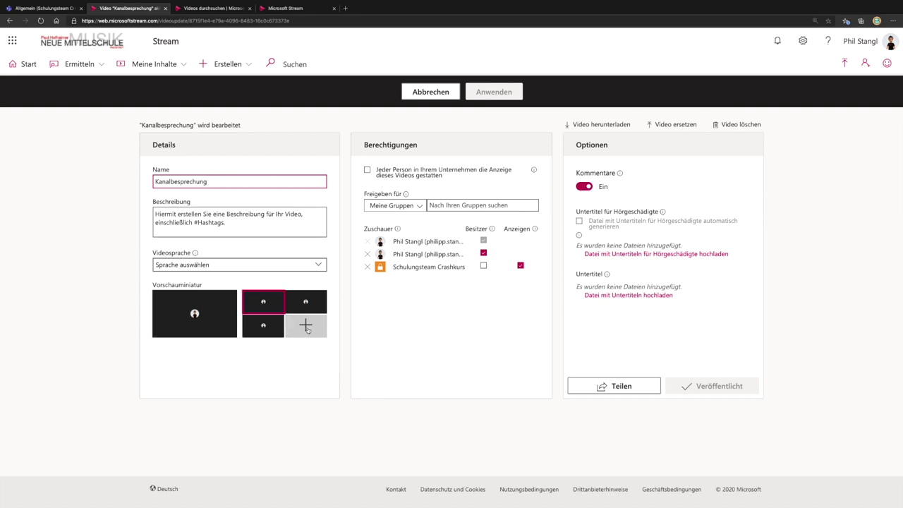
left_click(192, 266)
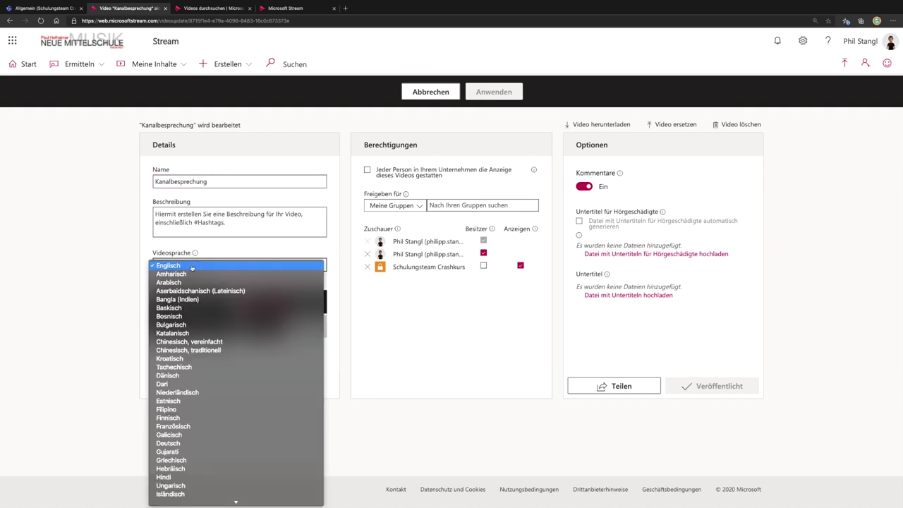
type("de")
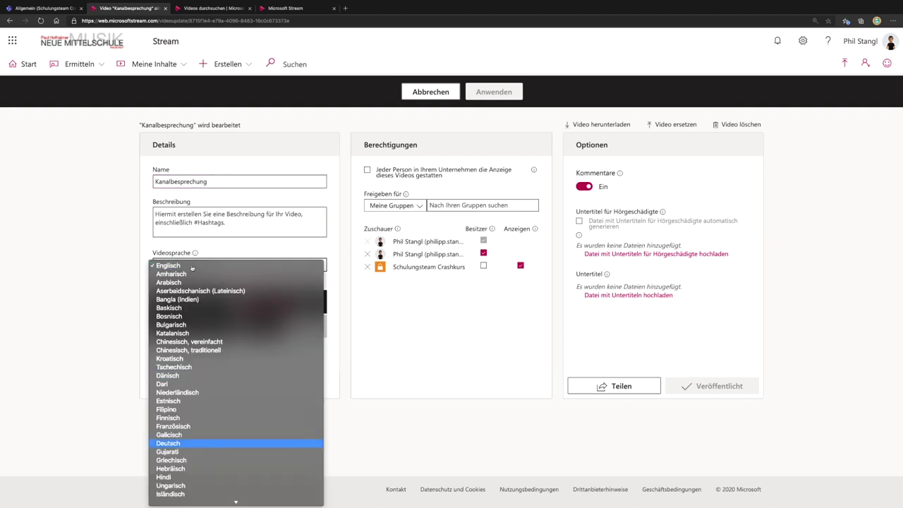
left_click(183, 445)
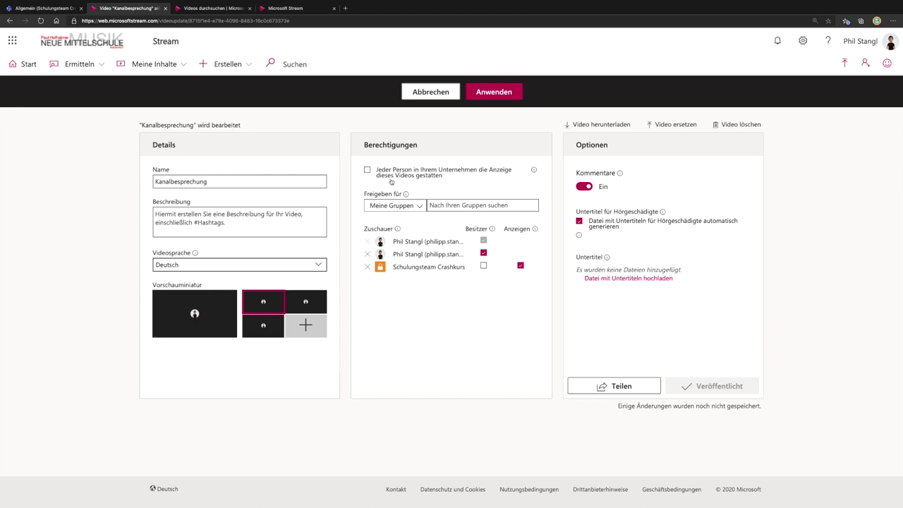
left_click(499, 94)
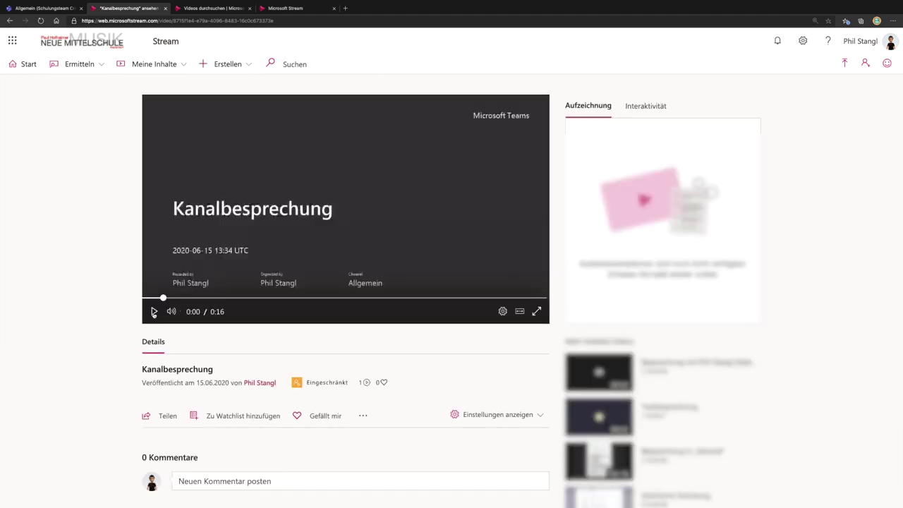
Try to trim the Kanalbesprechung video to start at about 00:01 and end at about 00:15, and discard the edits
left_click(363, 416)
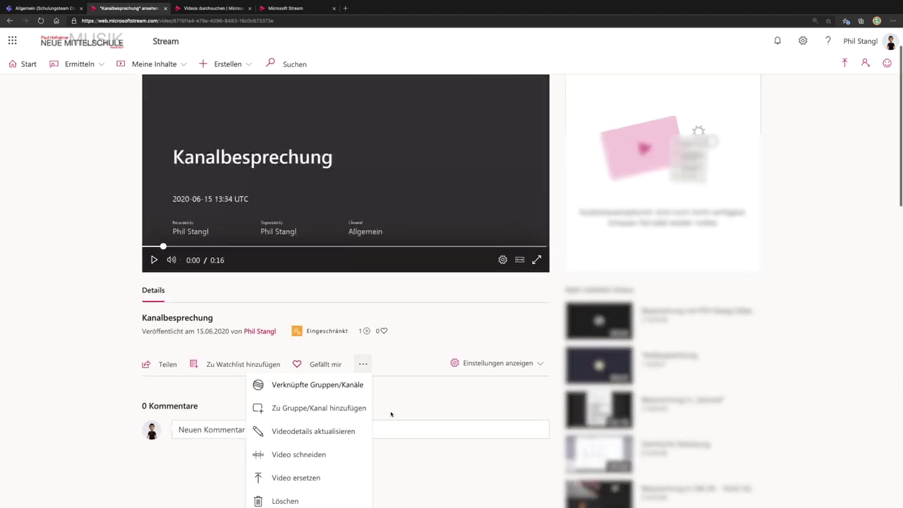
scroll(389, 413, "down", 2)
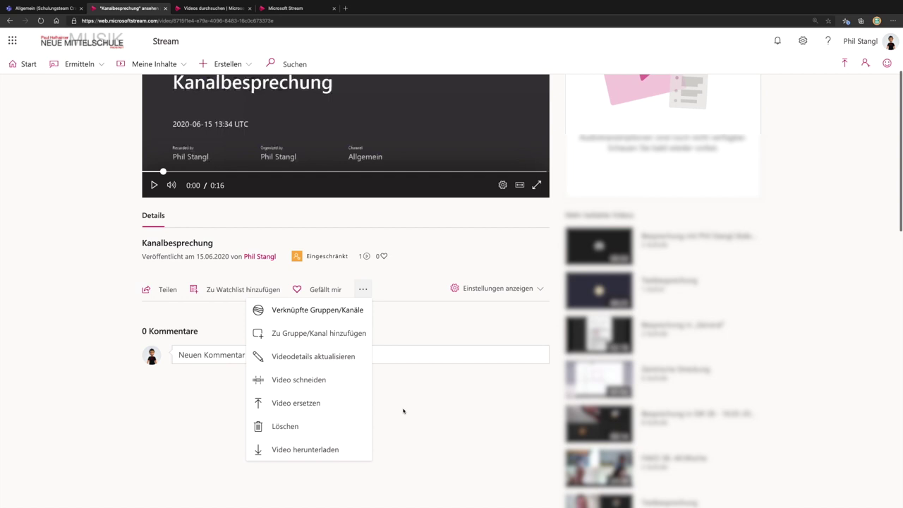
left_click(303, 381)
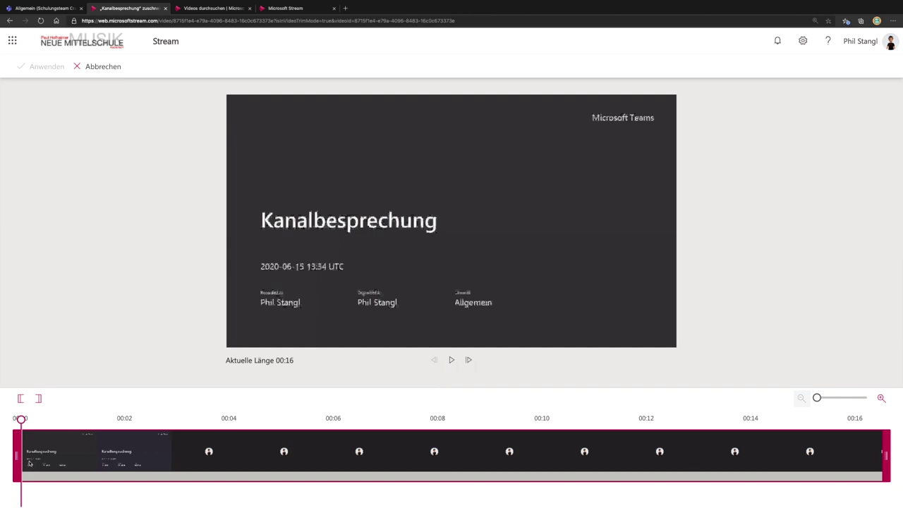
left_click_drag(17, 455, 81, 454)
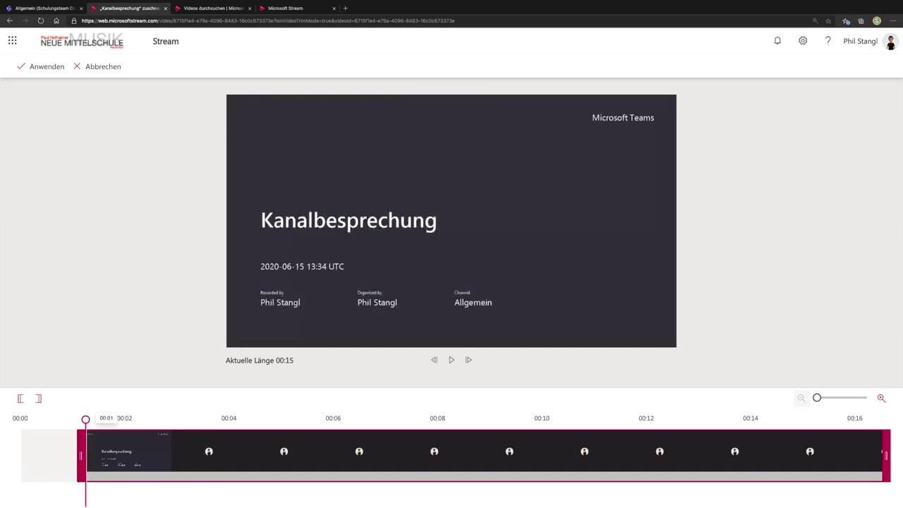
left_click_drag(886, 455, 797, 454)
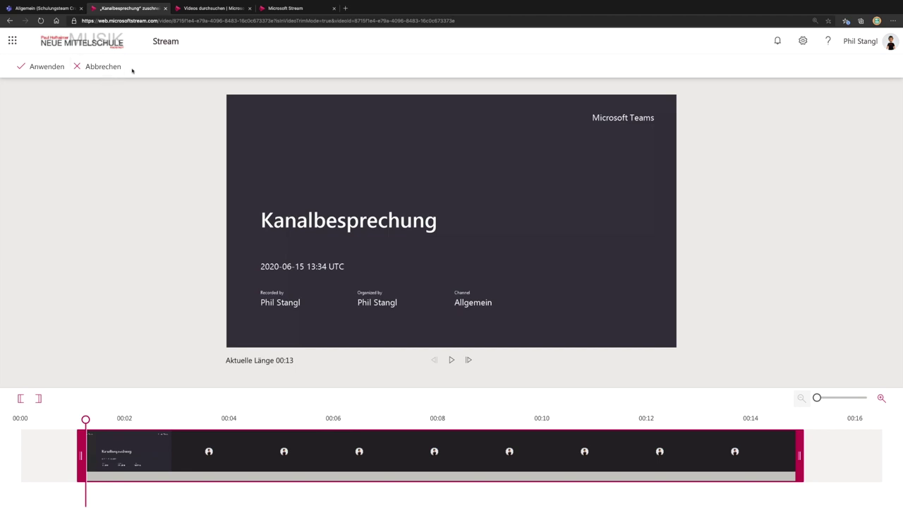
left_click(107, 70)
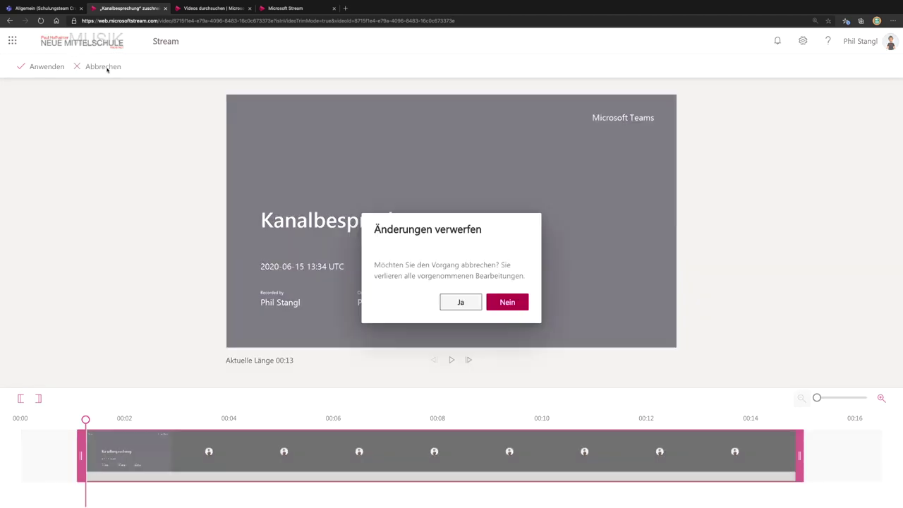
left_click(461, 300)
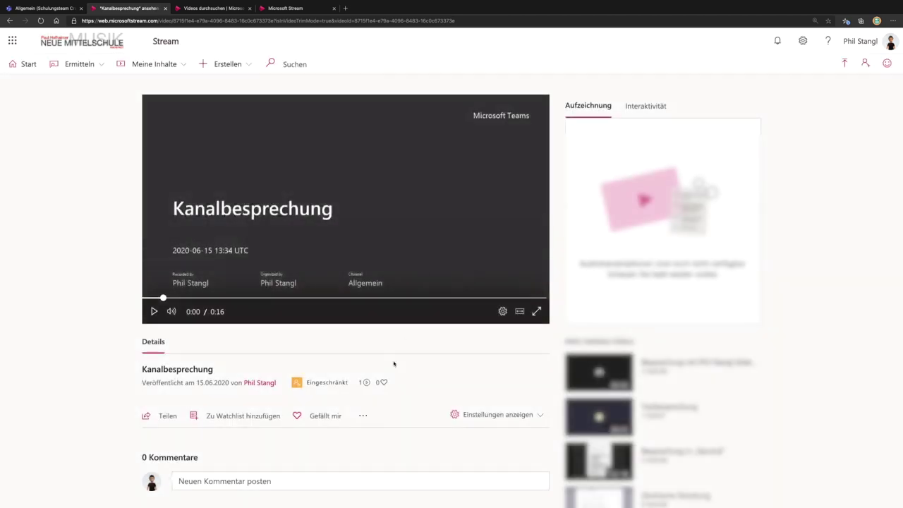
Open the option to replace the Kanalbesprechung video and examine which elements would be deleted, disconnected or kept
left_click(362, 415)
scroll(356, 412, "down", 2)
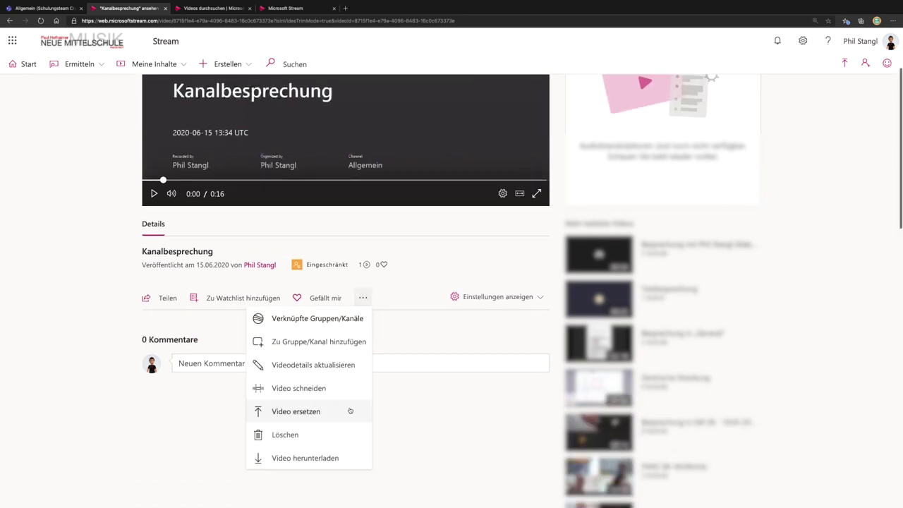
left_click(305, 414)
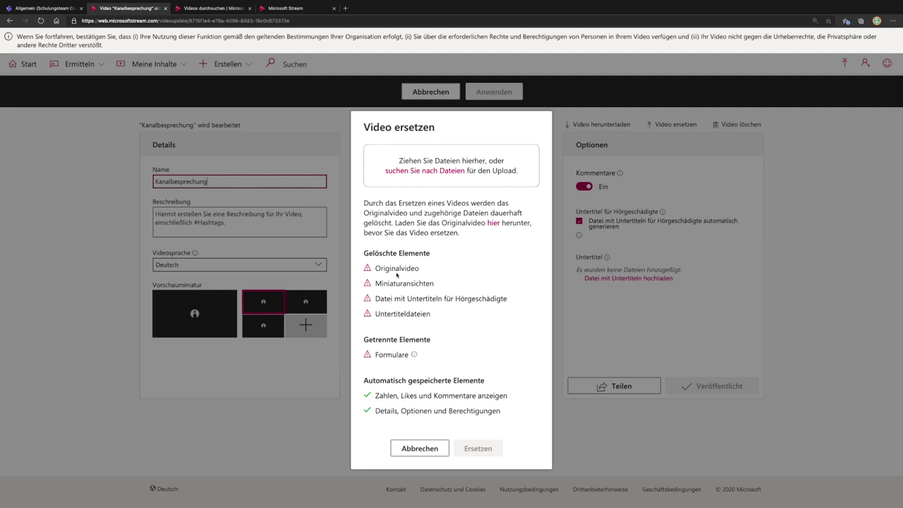
Look at the recording's post in the Allgemein channel in Teams, and return to Stream to view the video's further actions
left_click(40, 9)
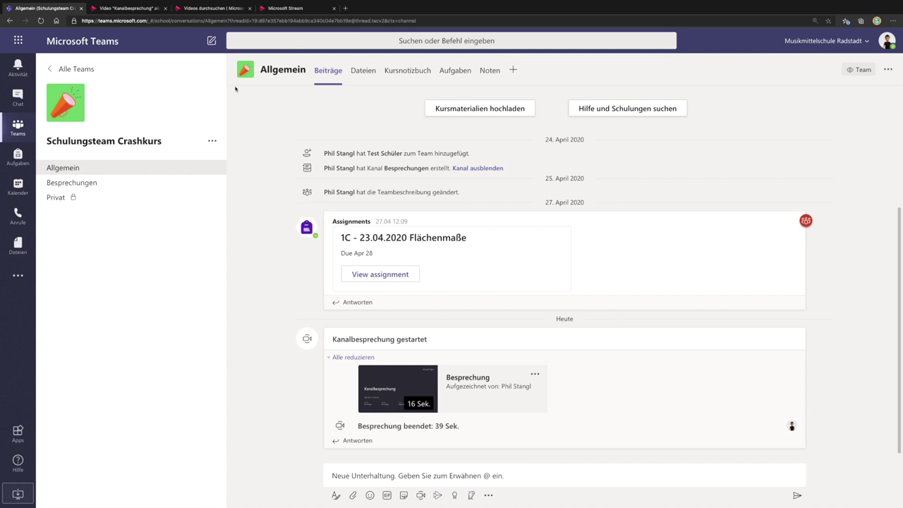
left_click(134, 8)
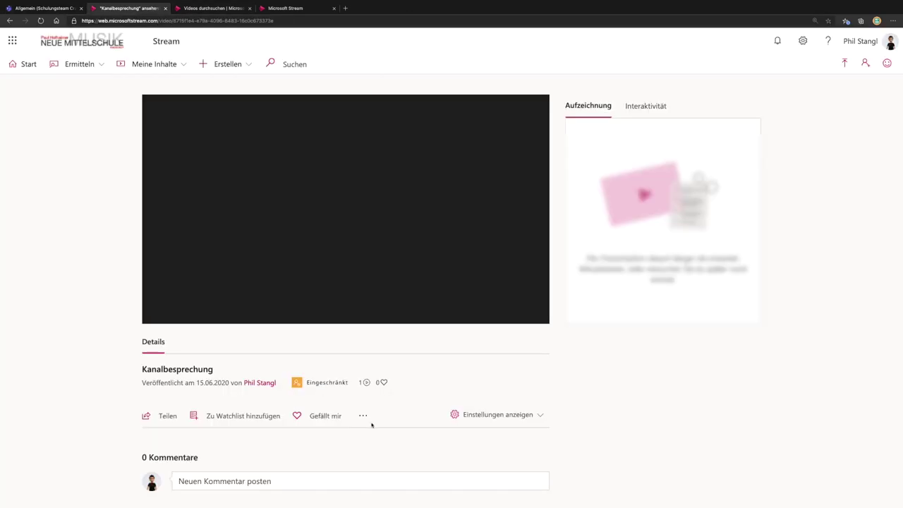
left_click(362, 416)
scroll(381, 409, "down", 5)
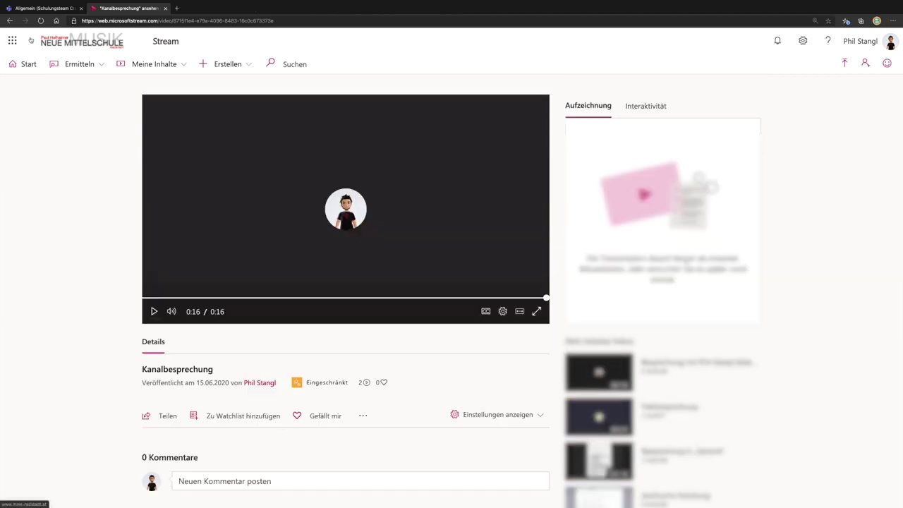
Open the Kanalbesprechung video's details for editing from the list of own videos
left_click(143, 64)
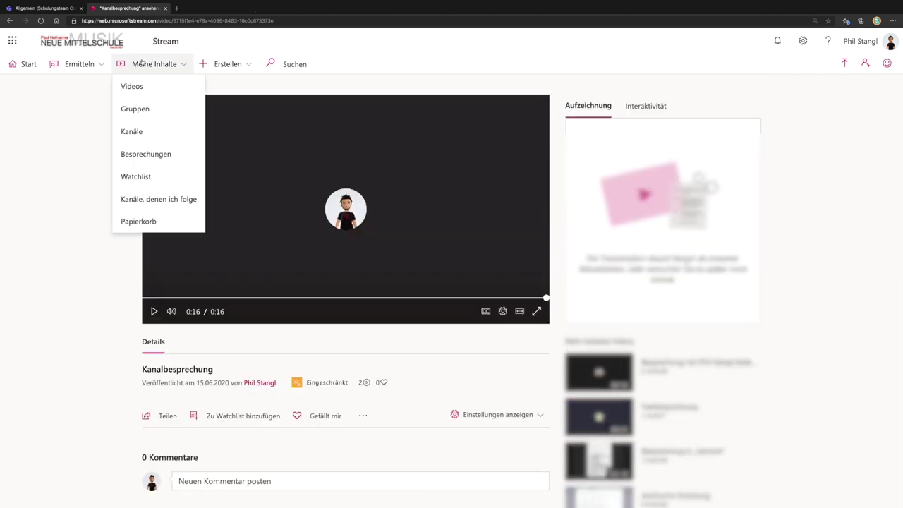
left_click(145, 89)
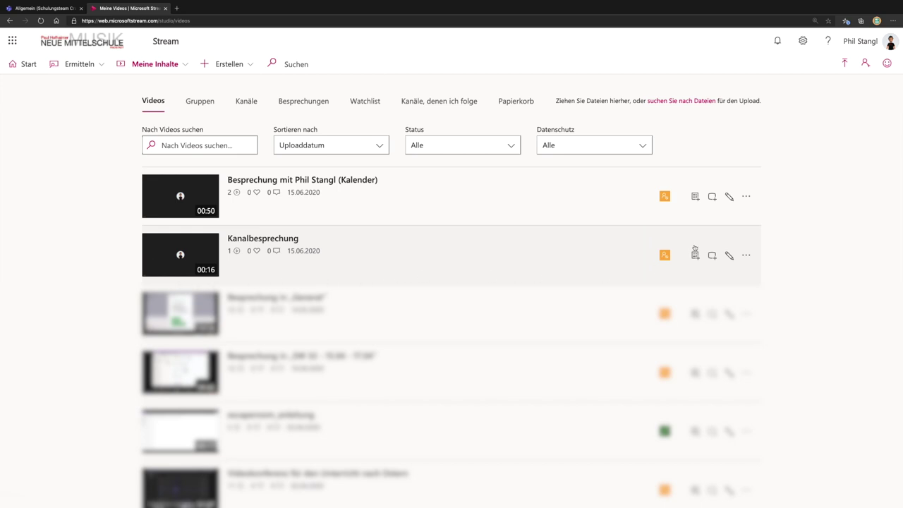
left_click(730, 256)
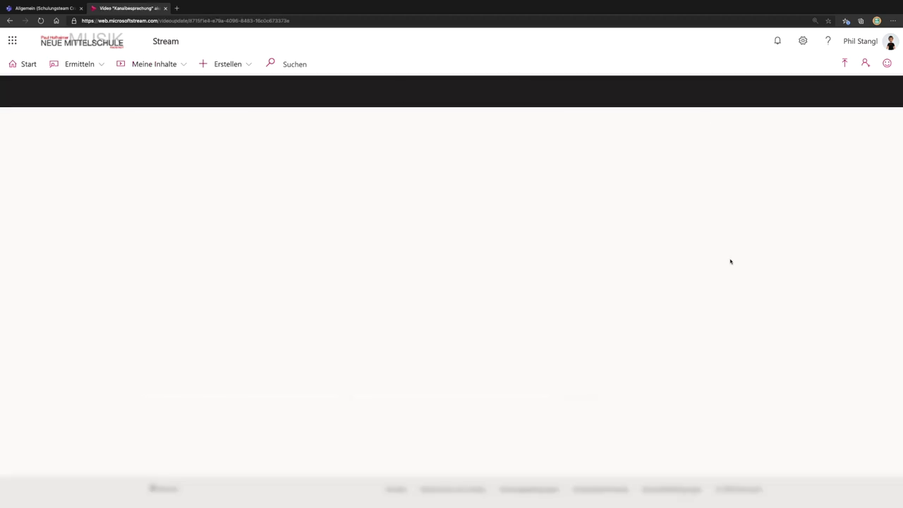